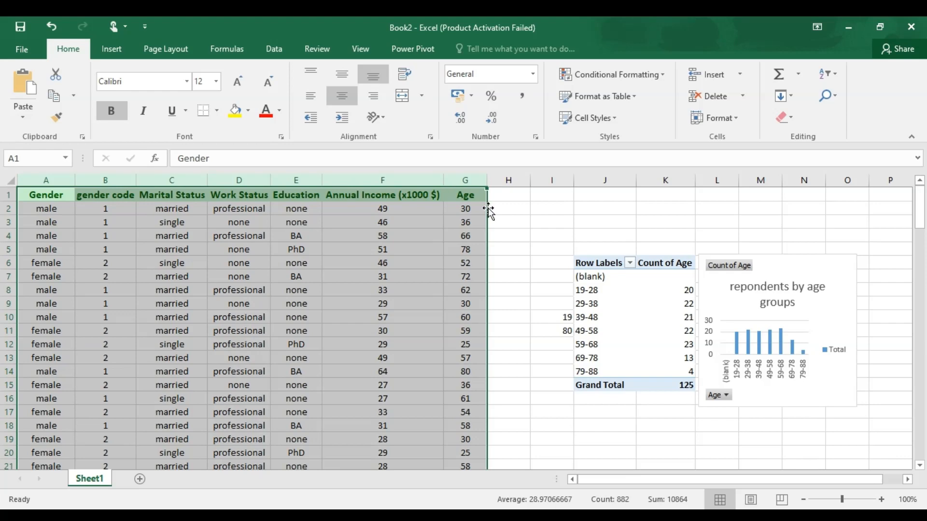
left_click_drag(592, 262, 693, 385)
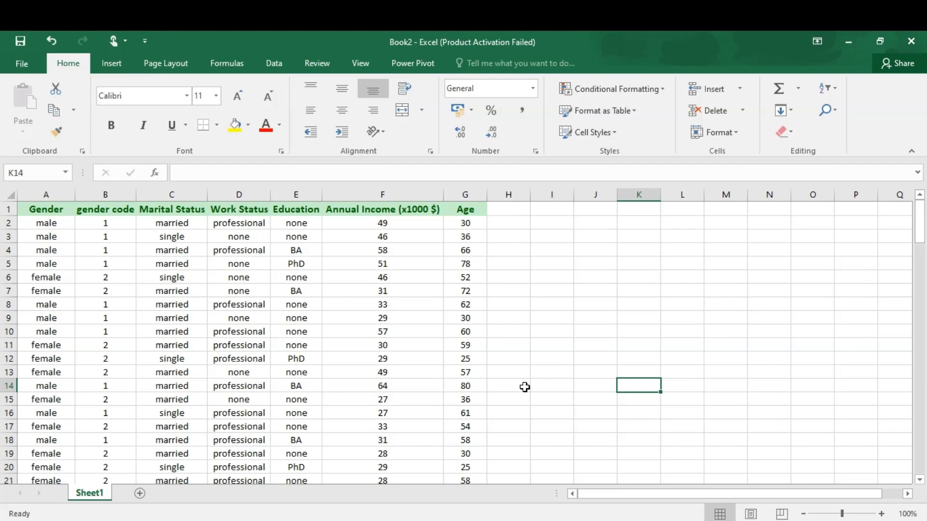
left_click(472, 190)
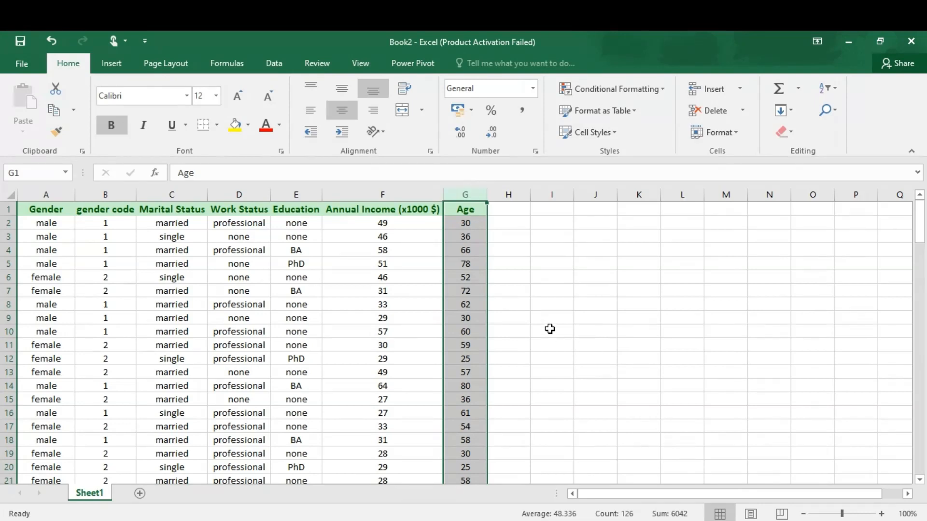
- Calculate the minimum of the Age column in cell I10 with =MIN(G:G)
left_click(550, 330)
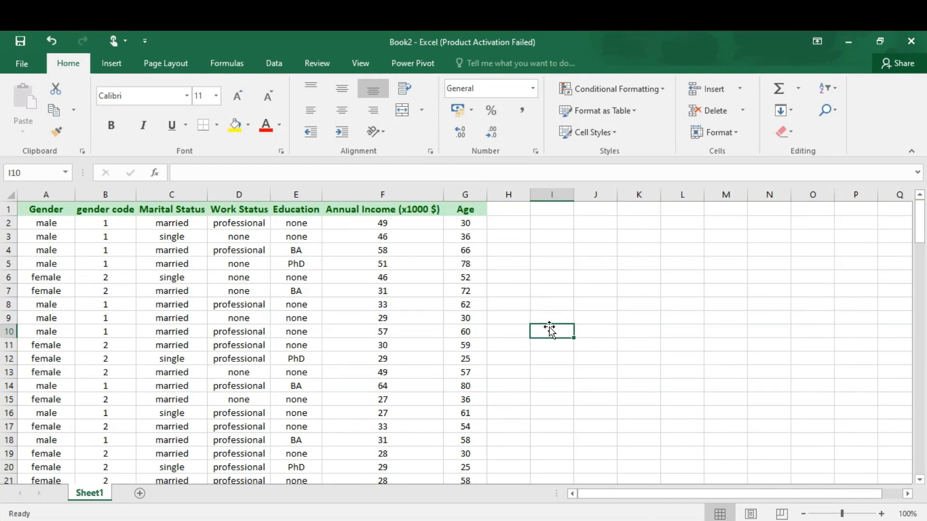
type("=mi")
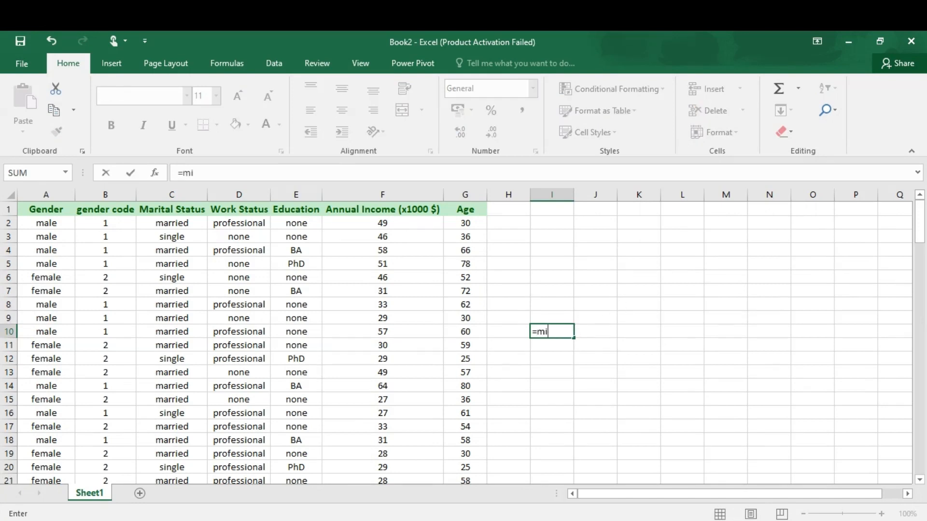
type("n")
key("Tab")
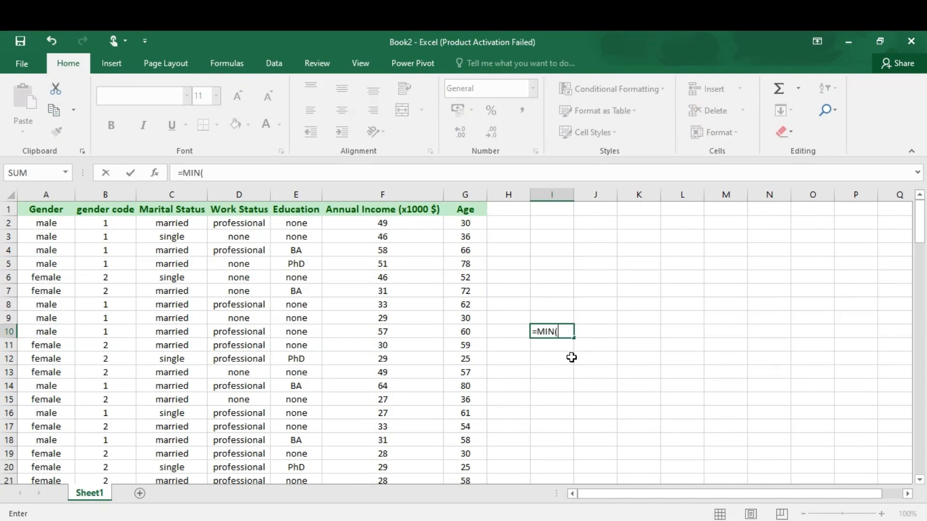
left_click(458, 192)
type(")")
key("Return")
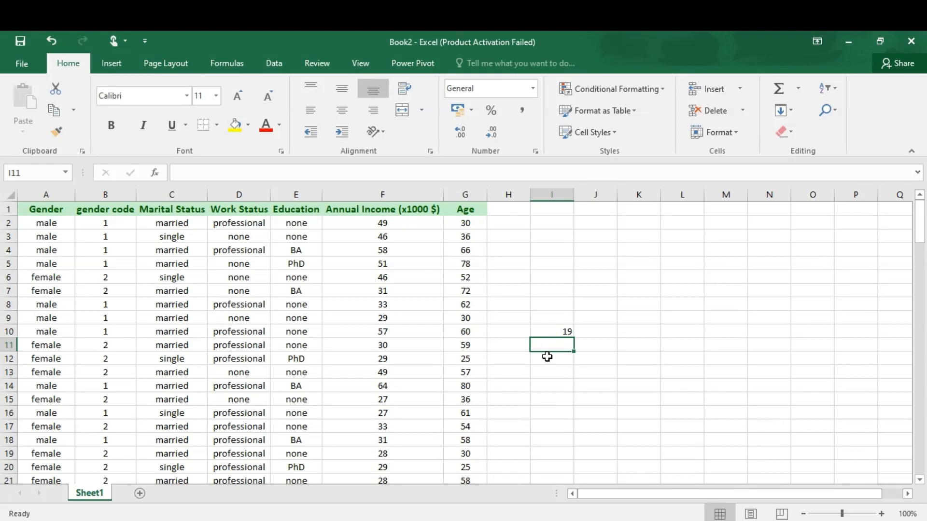
- Calculate the maximum of the Age column in cell I11 with the MAX function over column G
type("=")
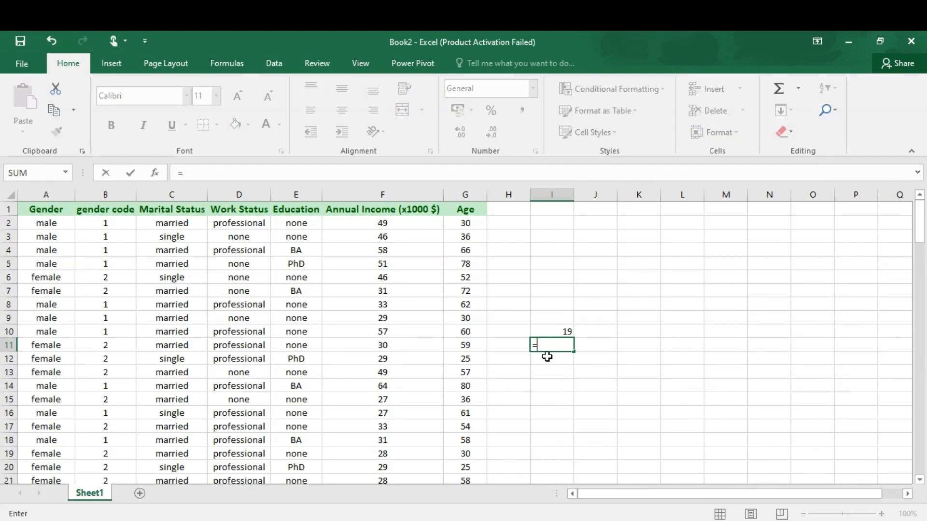
type("max")
key("Tab")
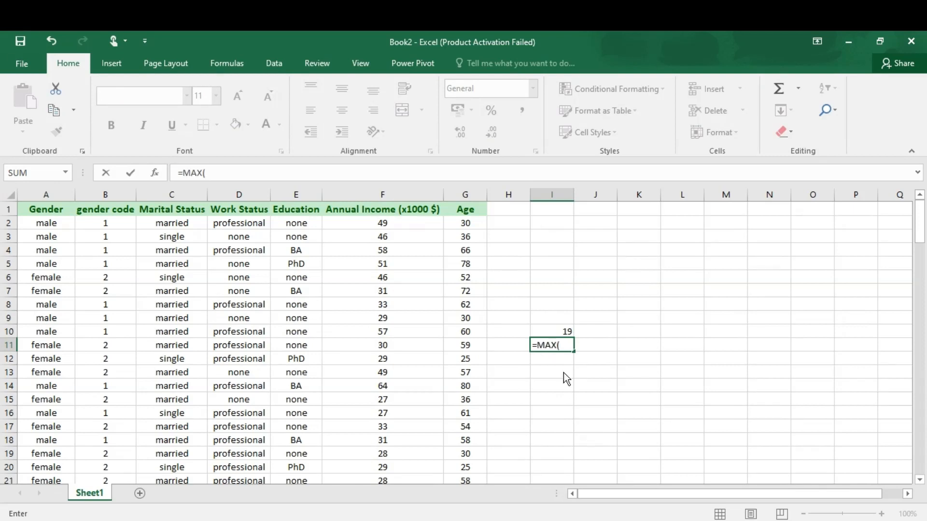
left_click(463, 193)
key("Return")
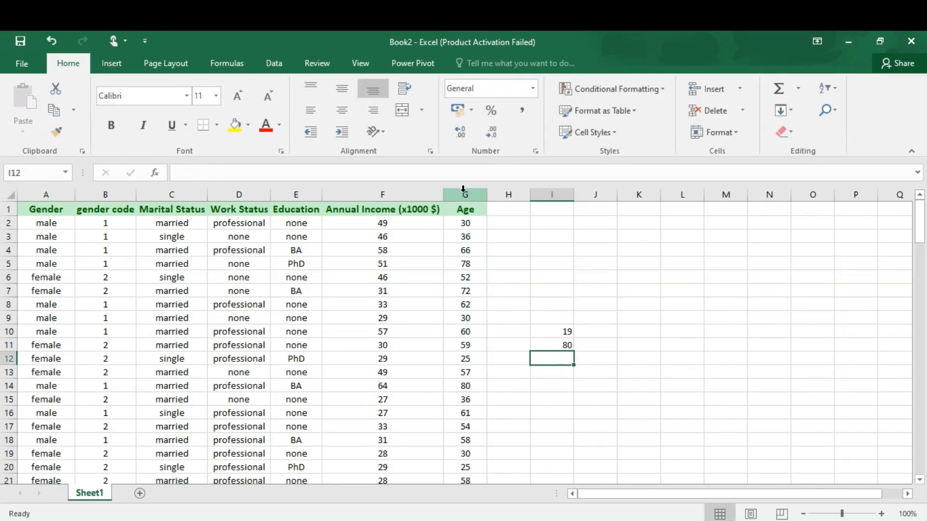
left_click_drag(560, 330, 554, 344)
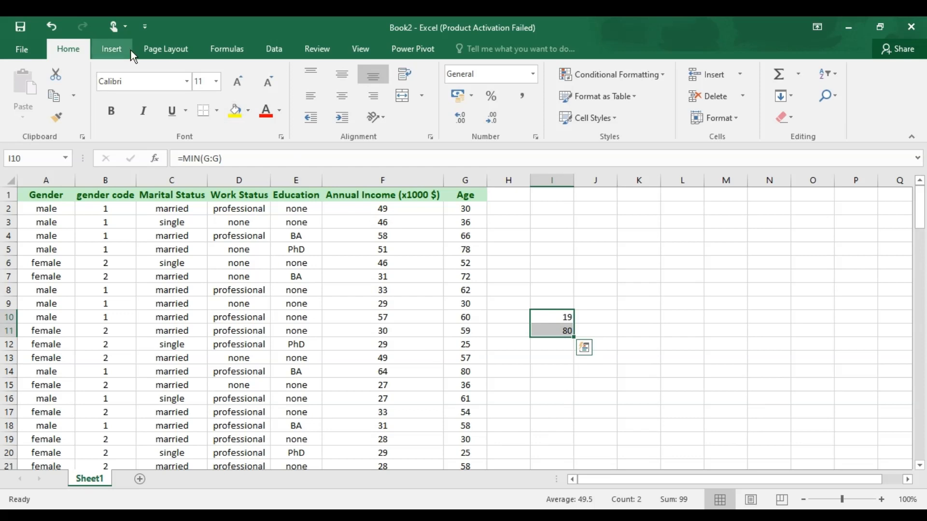
- Insert a pivot table based on columns A to G into the existing sheet at J6:K18, accepting replacement of existing data
left_click(162, 50)
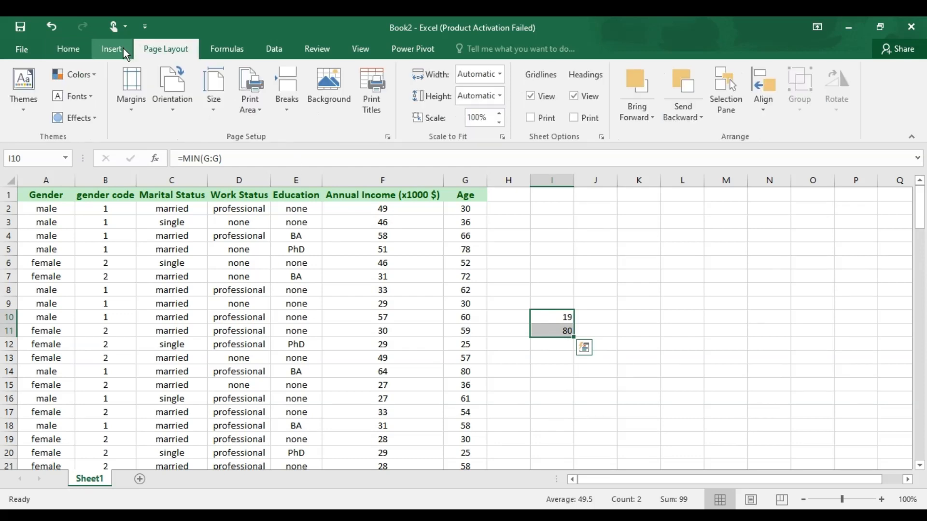
left_click(124, 49)
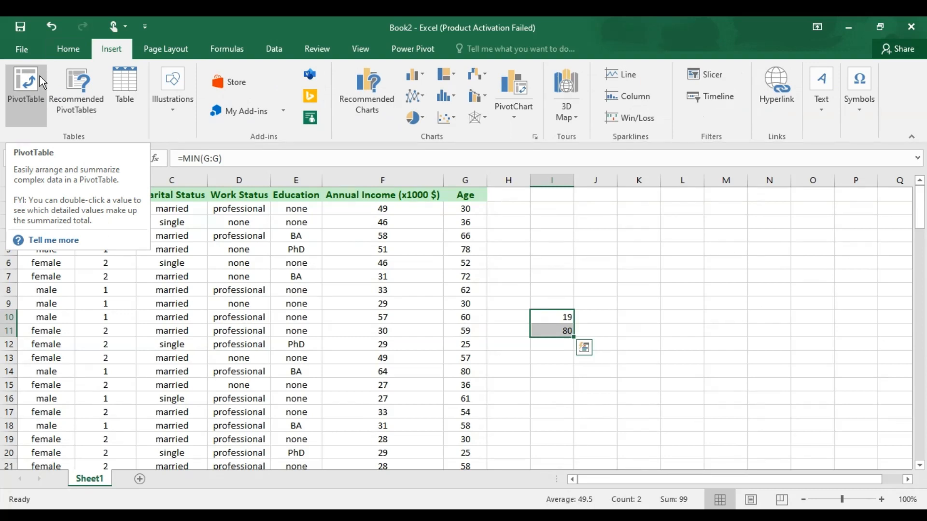
left_click(731, 248)
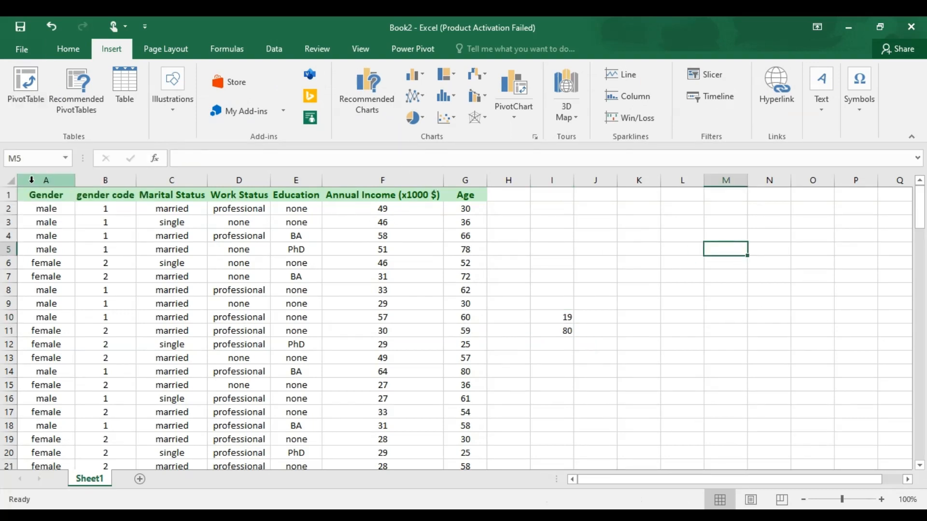
left_click_drag(31, 180, 475, 183)
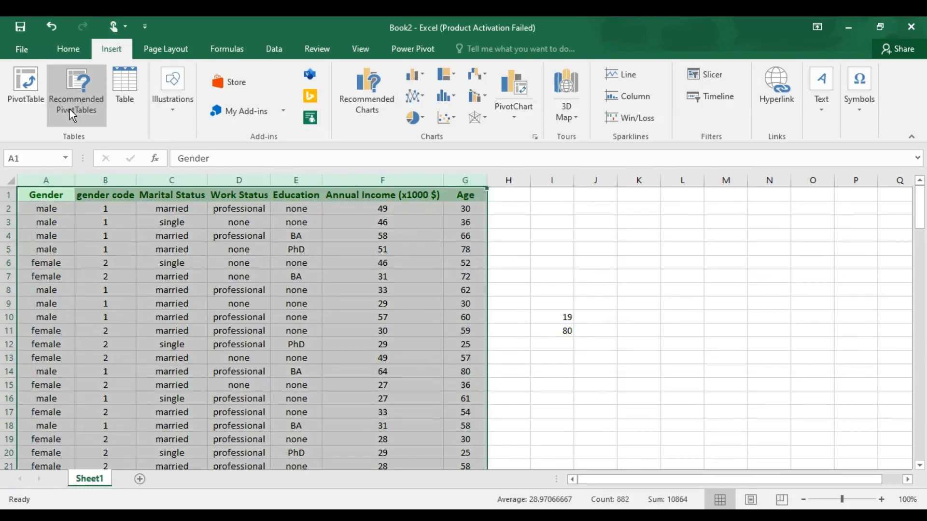
left_click(31, 99)
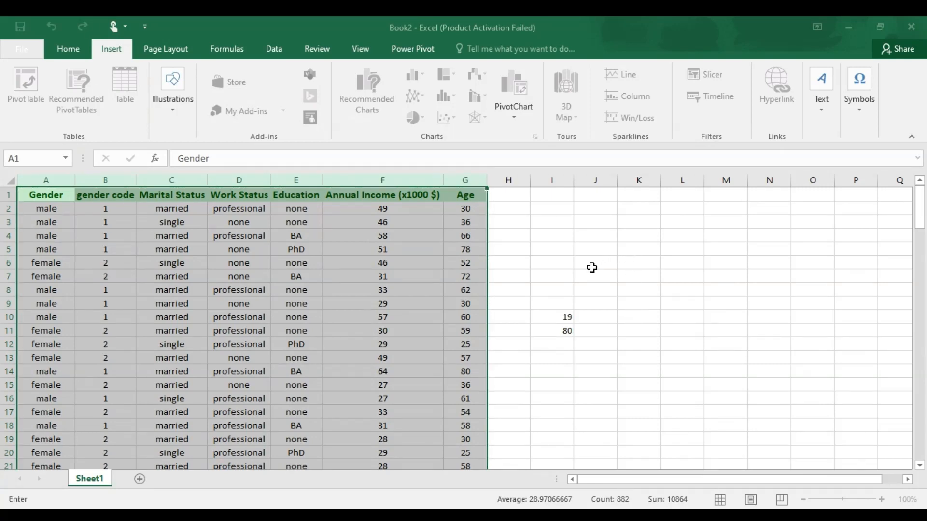
left_click_drag(591, 266, 659, 425)
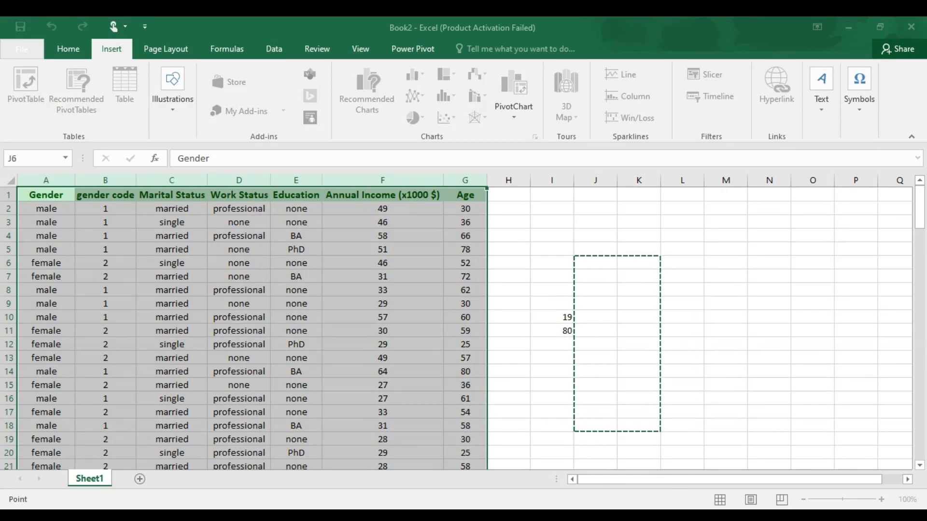
left_click(382, 351)
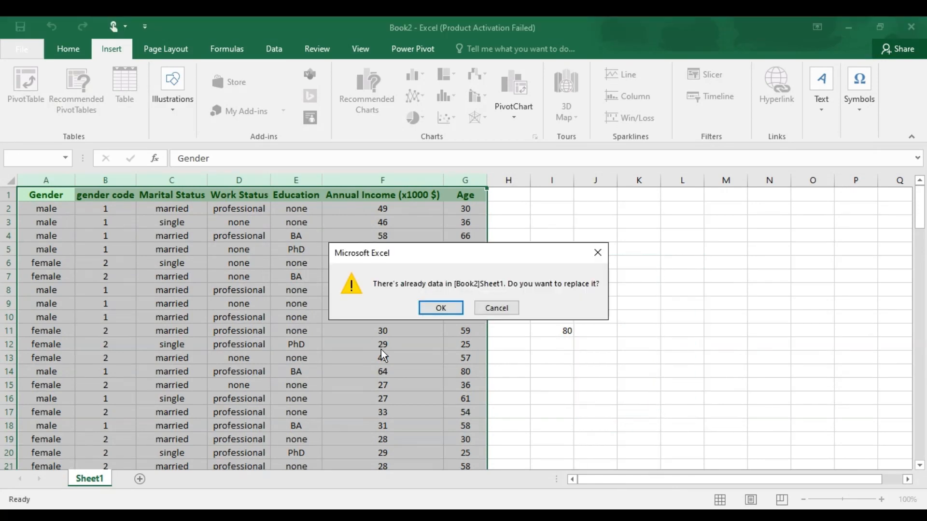
left_click(444, 309)
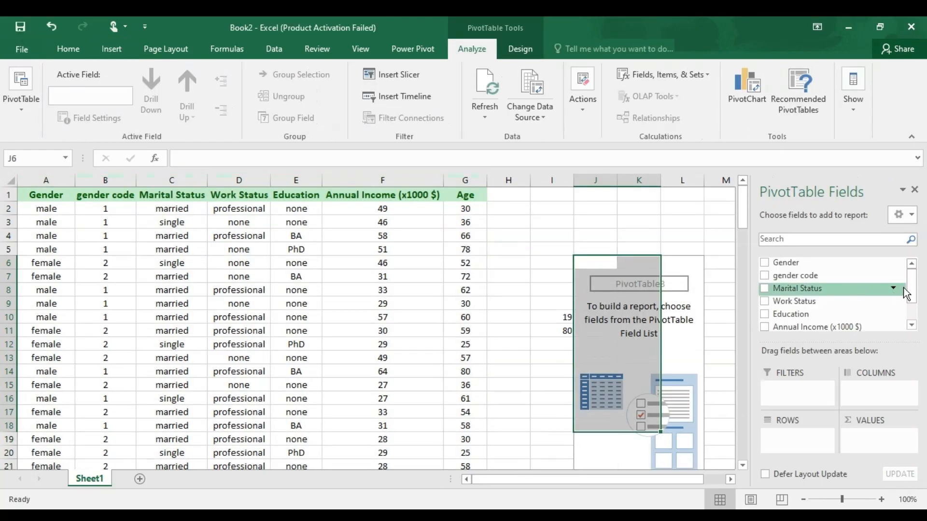
- Add the Age field to the pivot table's rows and group the ages from 19 to 80 in intervals of 10
left_click_drag(912, 290, 911, 314)
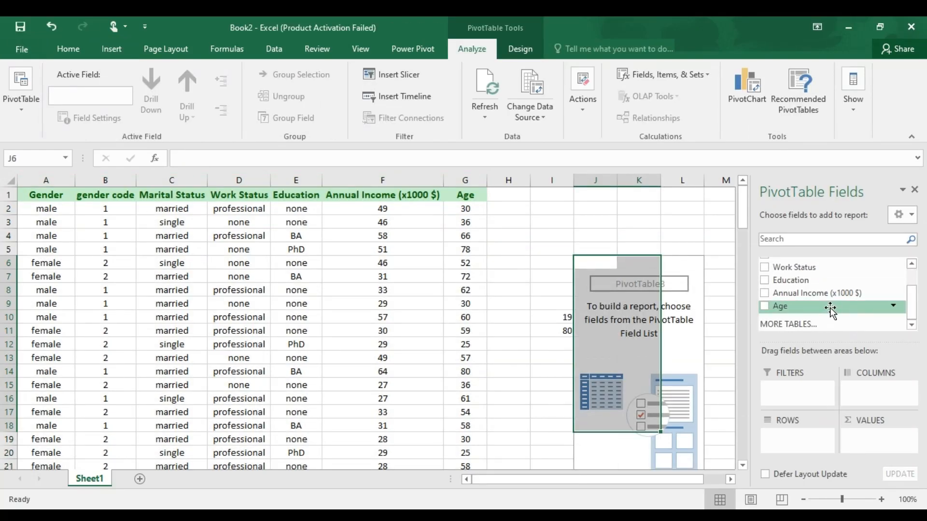
left_click_drag(799, 309, 785, 434)
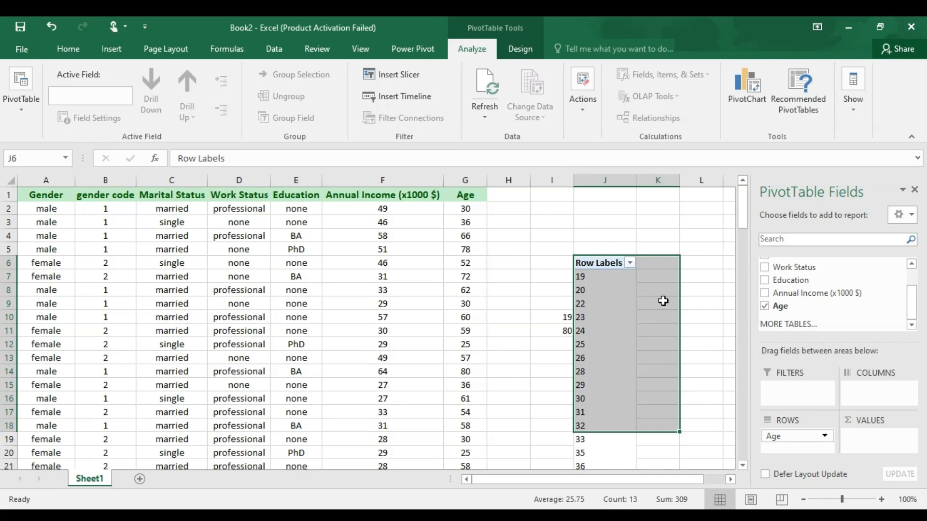
left_click(607, 279)
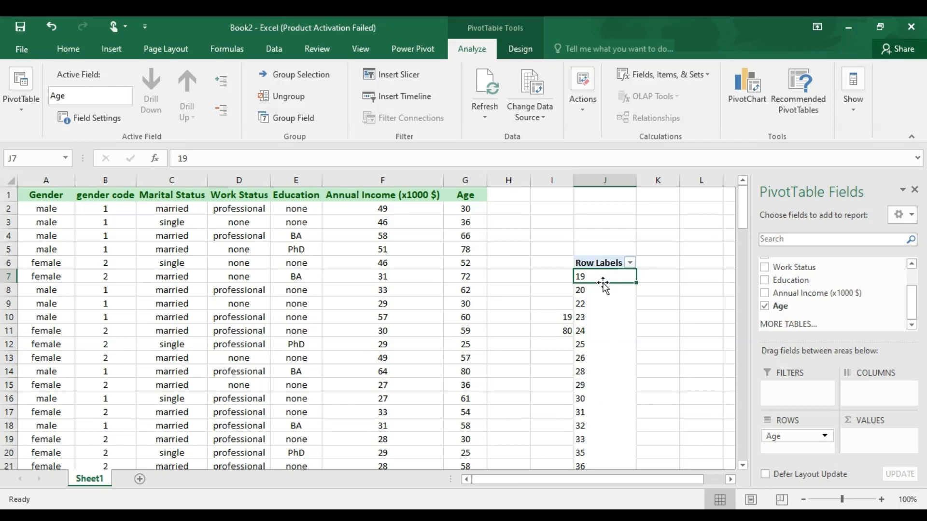
left_click(599, 303)
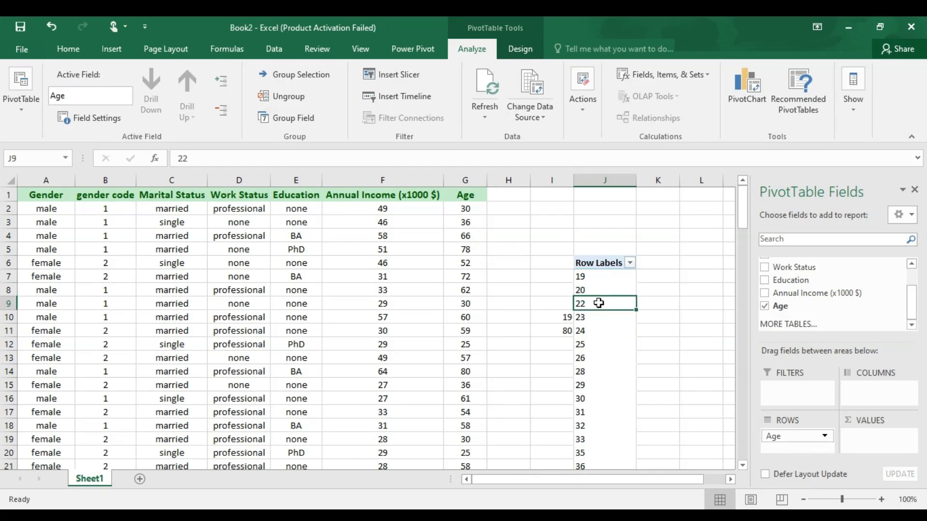
left_click(590, 277)
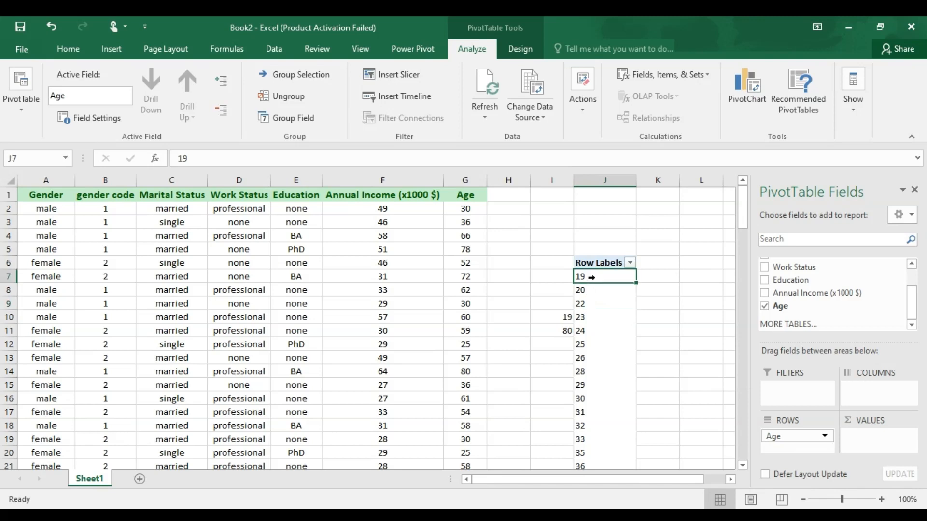
right_click(615, 280)
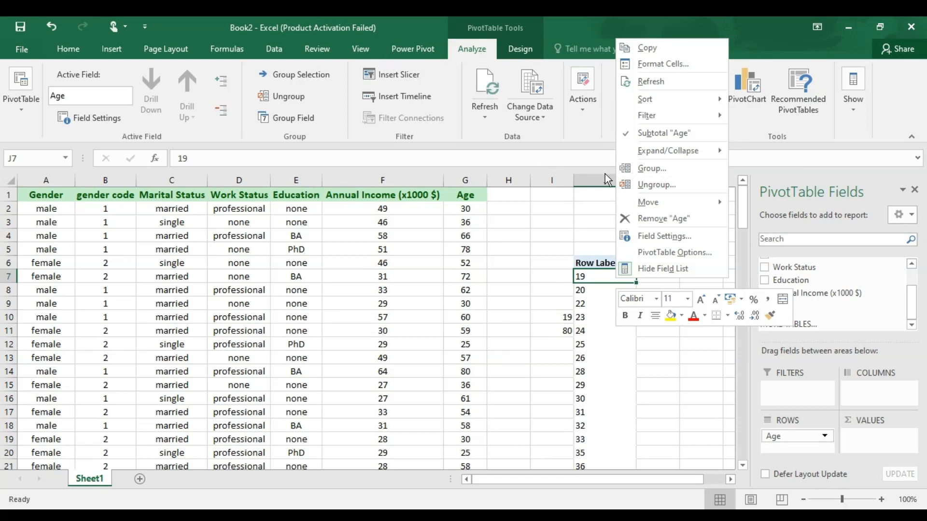
left_click(648, 169)
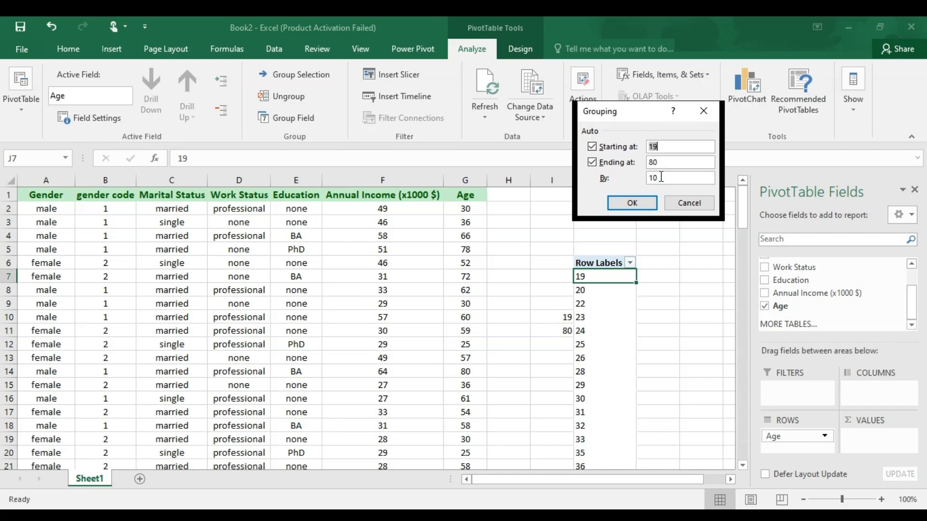
left_click(634, 203)
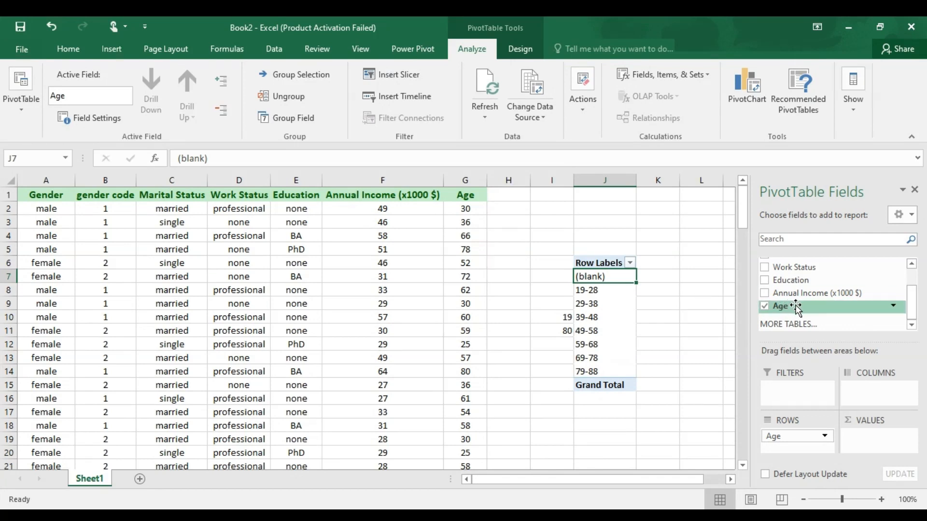
- Add the Age field to the pivot table's values as a count for each age group
left_click_drag(796, 309, 873, 453)
left_click_drag(876, 447, 876, 447)
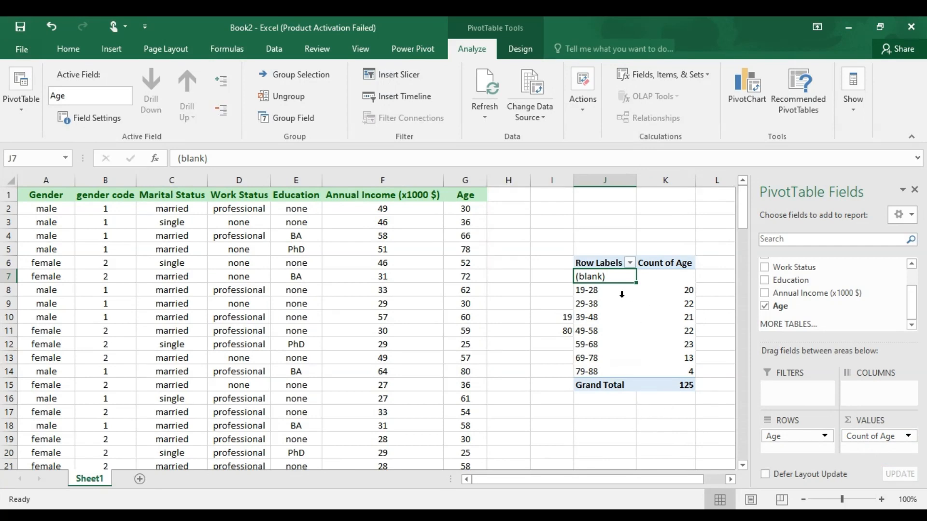
left_click(586, 292)
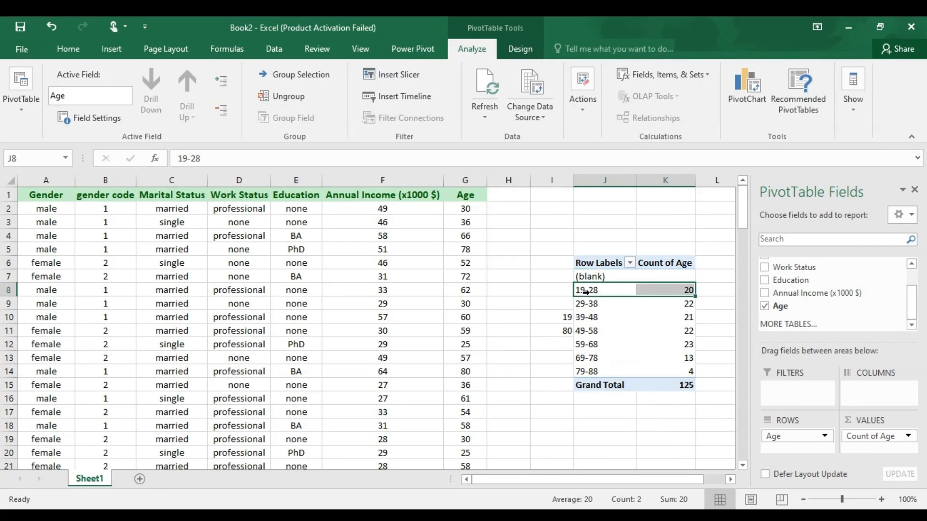
left_click(588, 305)
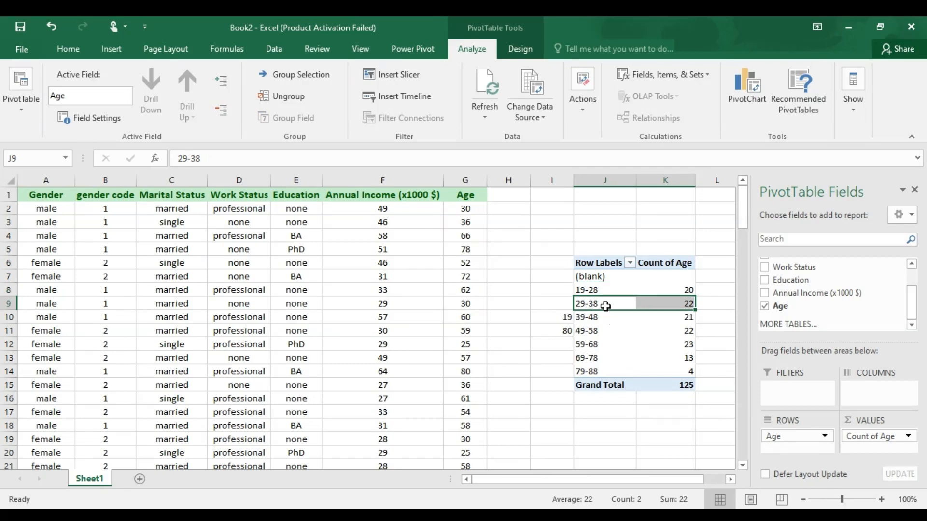
- Insert a clustered column chart from the pivot table range J6:K14, leaving out the grand total row
left_click_drag(589, 263, 661, 377)
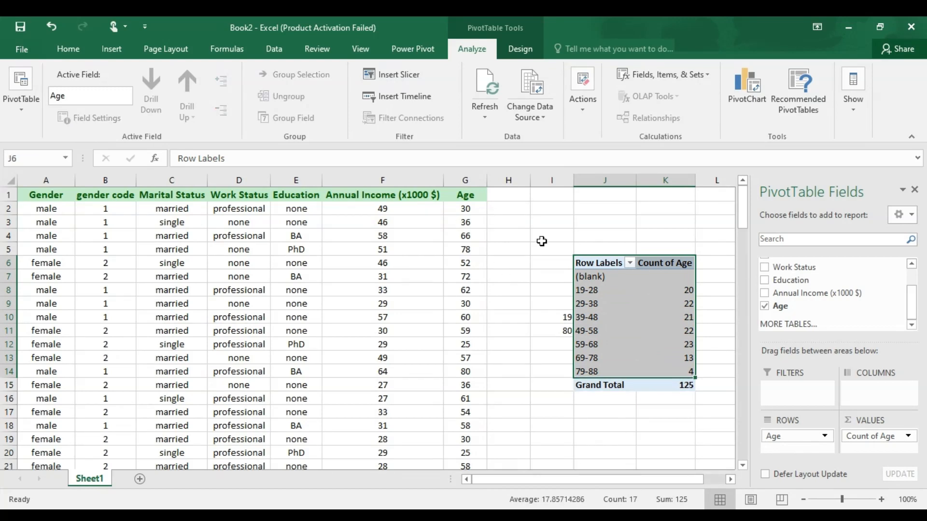
left_click(103, 48)
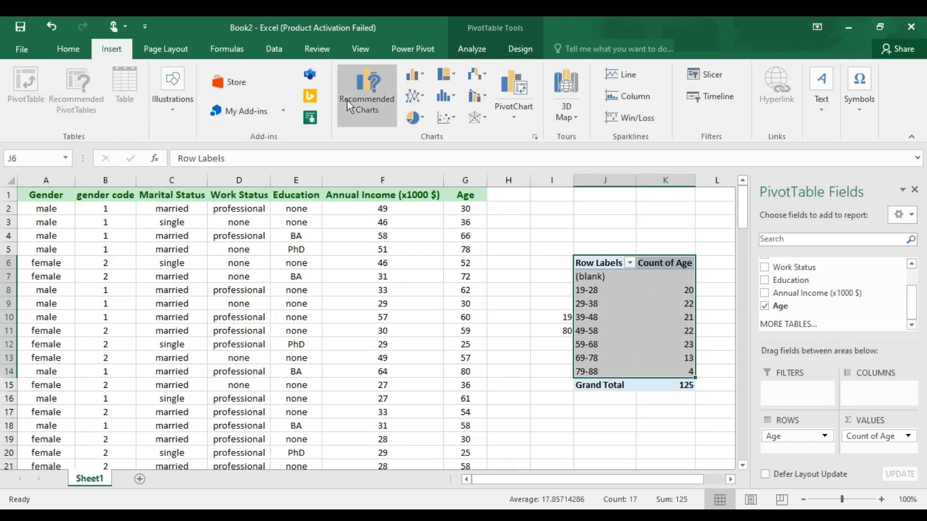
left_click(357, 104)
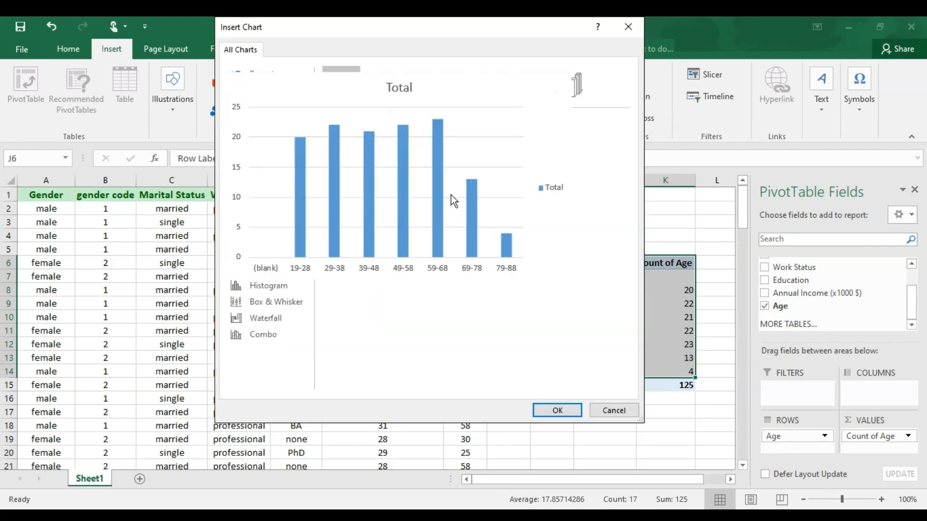
left_click(555, 410)
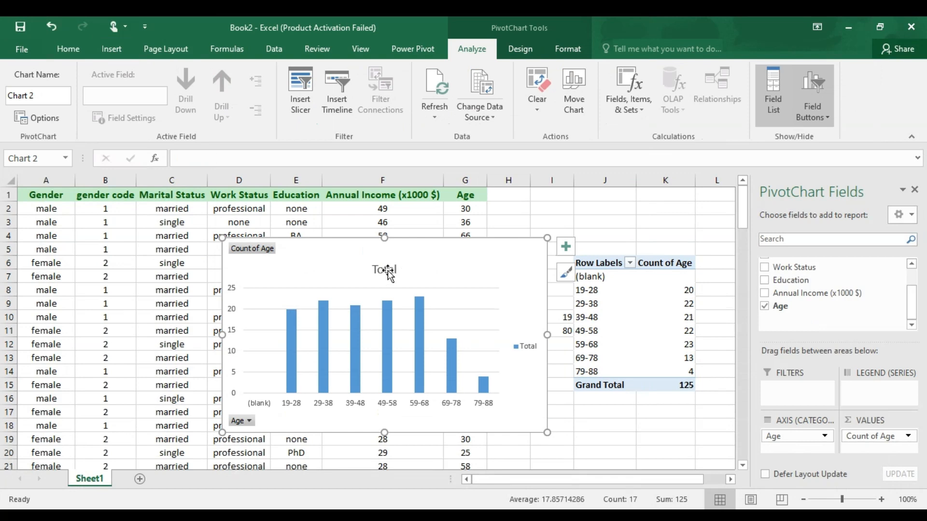
- Replace the chart title with "repondents by age groups"
left_click(388, 270)
double_click(381, 271)
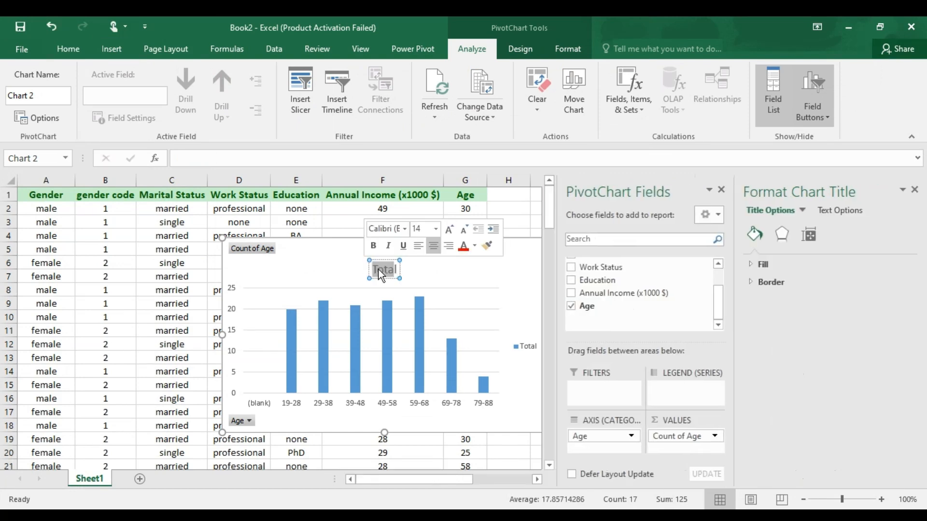
type("repo")
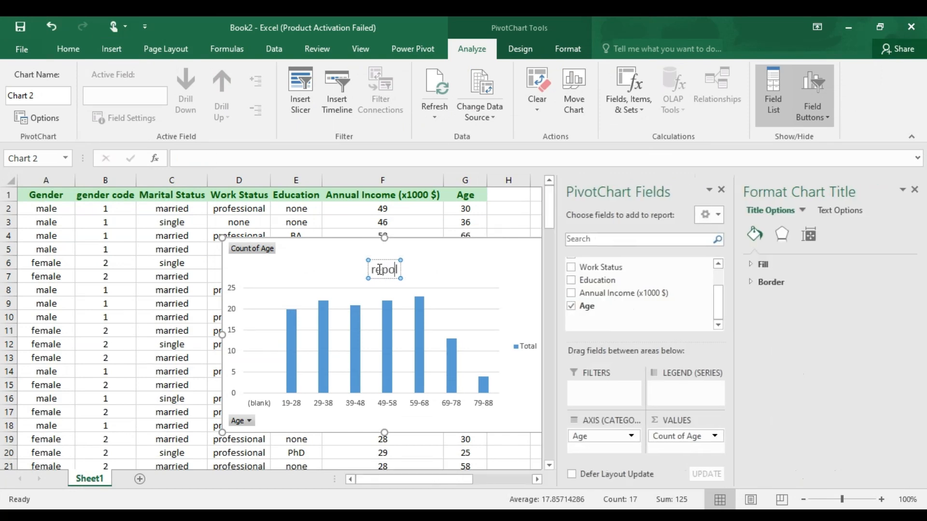
type("ndents b")
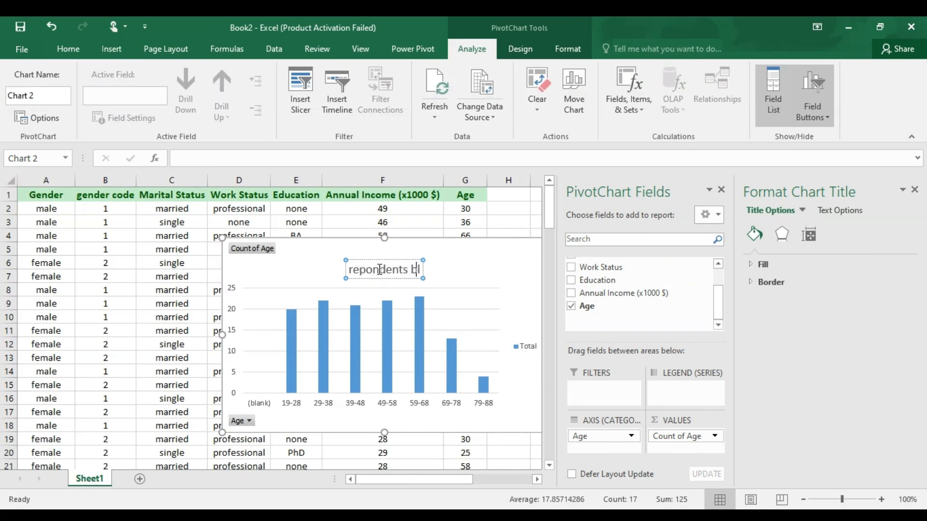
type("y a")
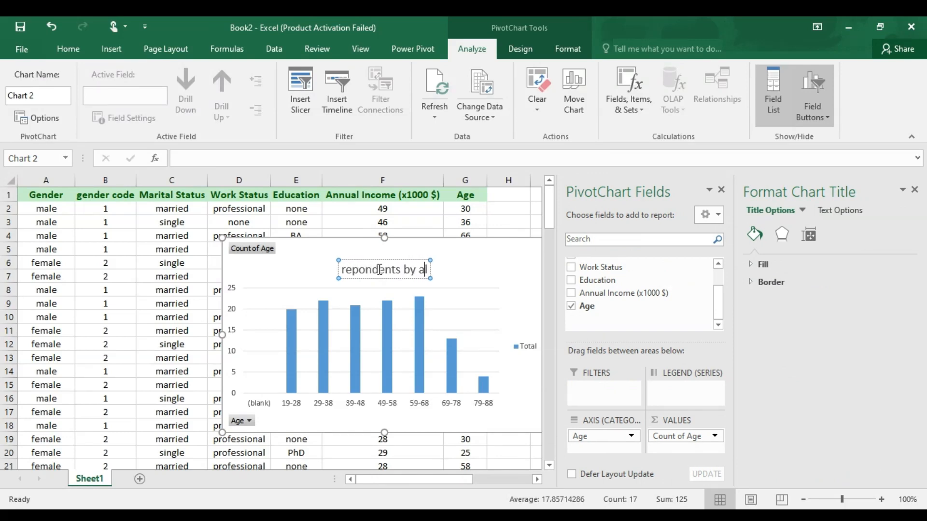
type("ge gr")
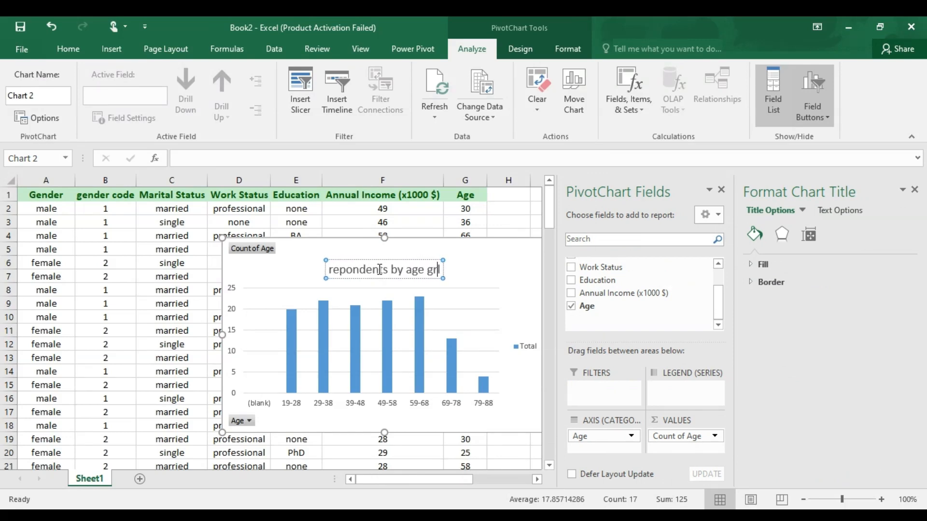
type("ou")
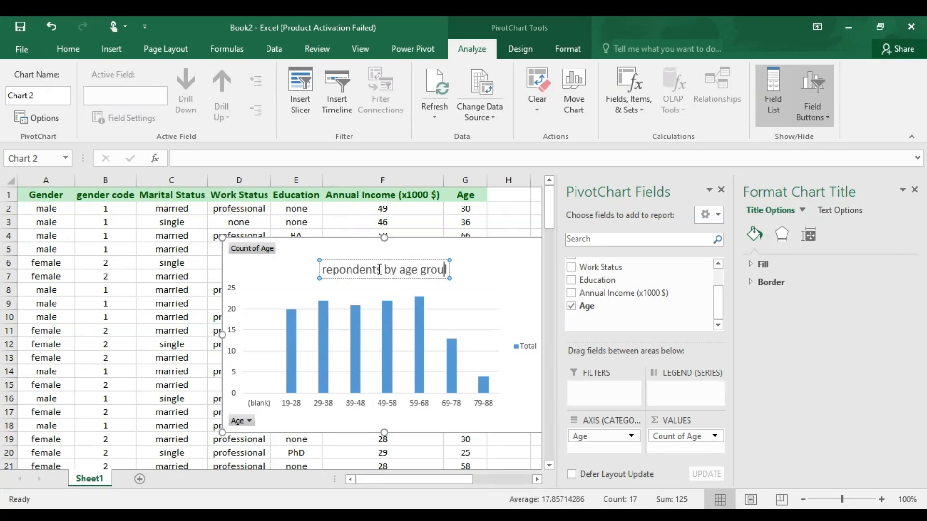
type("ps")
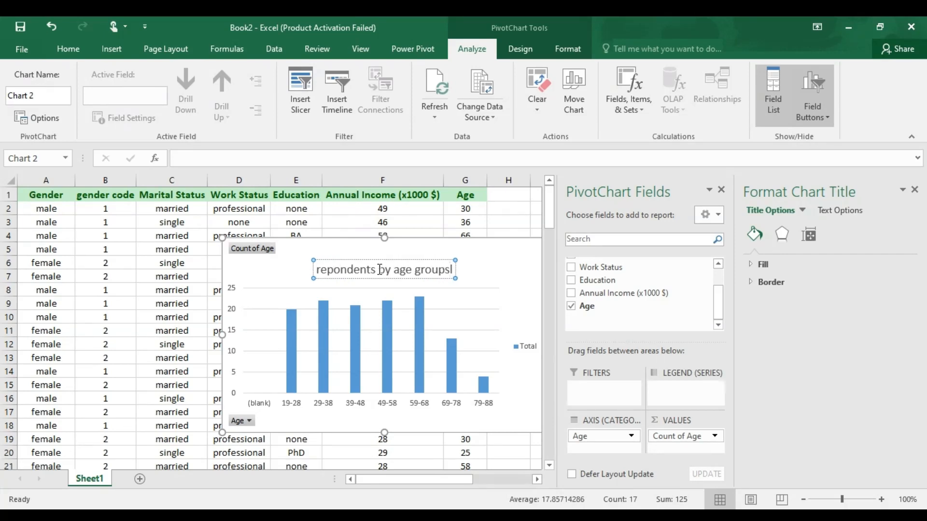
key("Escape")
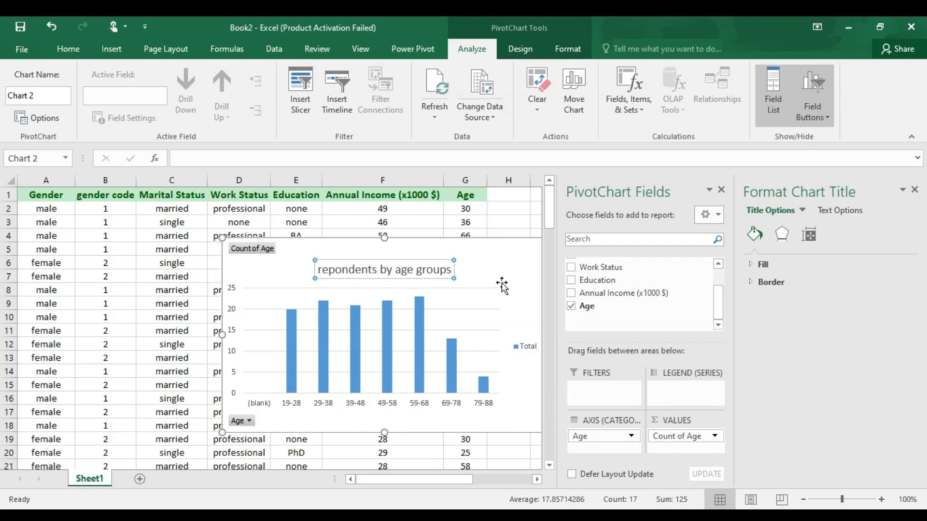
- Close the PivotChart Fields and Format Chart Title panes, and shrink and move the chart beside the pivot table, covering about L6:O16
left_click(721, 189)
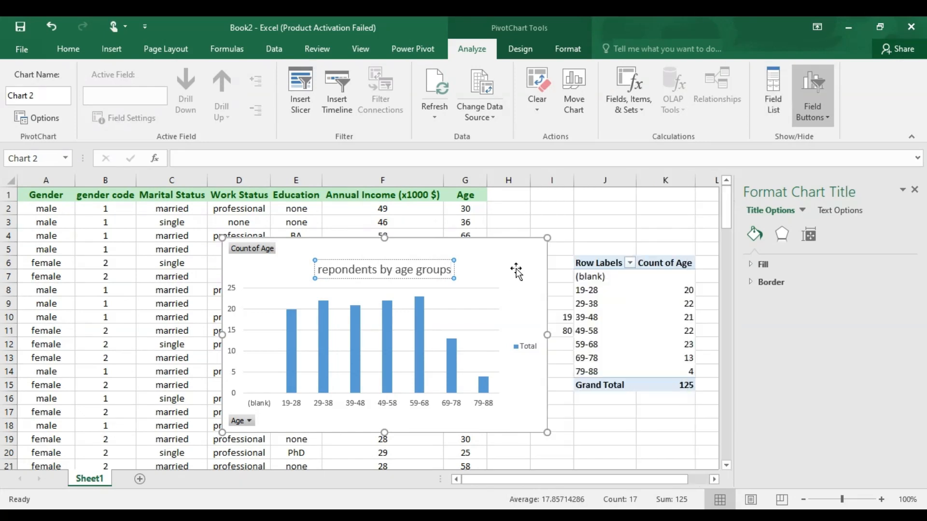
left_click(916, 191)
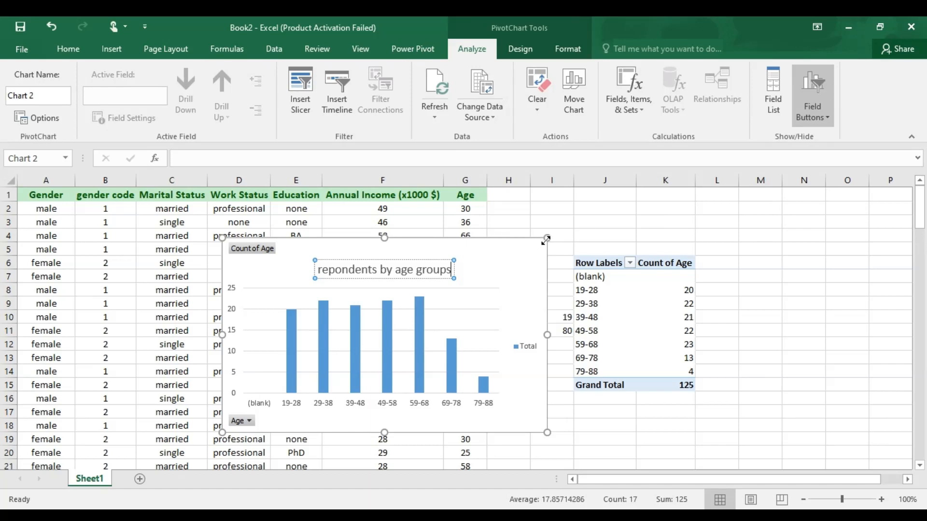
left_click_drag(546, 240, 812, 261)
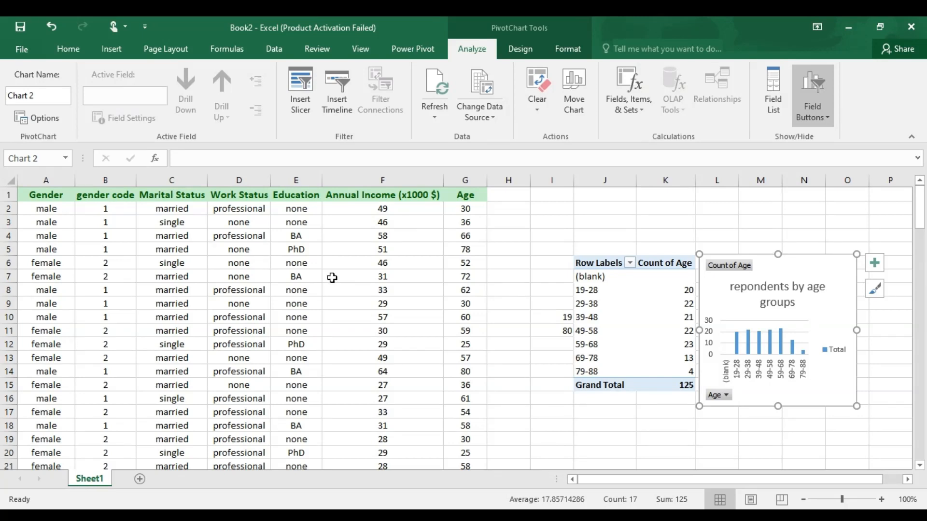
- Highlight the source data in columns A to G and the pivot table range J6:K15 to review them
left_click_drag(37, 175, 447, 191)
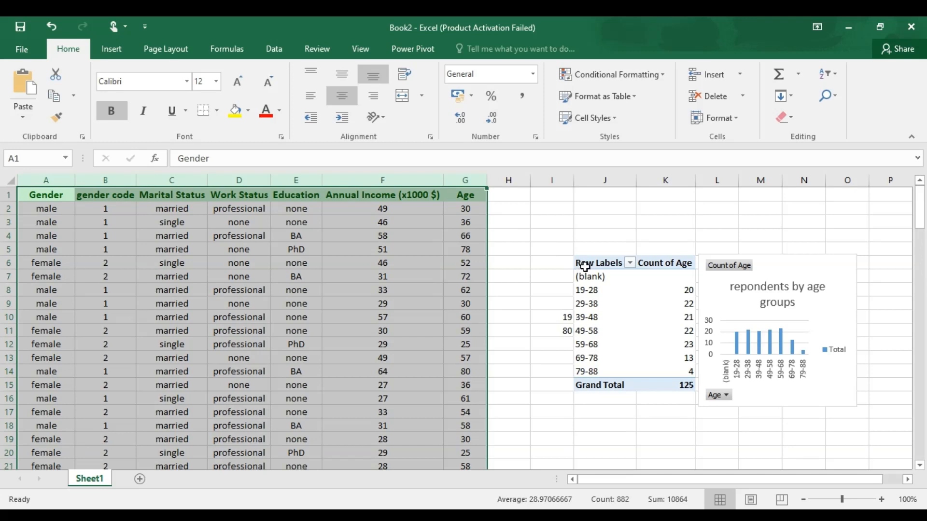
left_click_drag(587, 262, 694, 385)
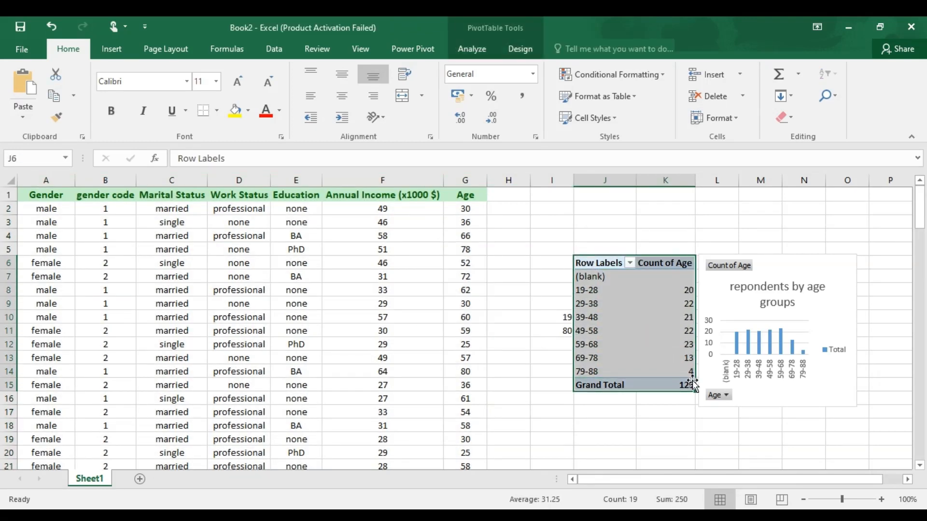